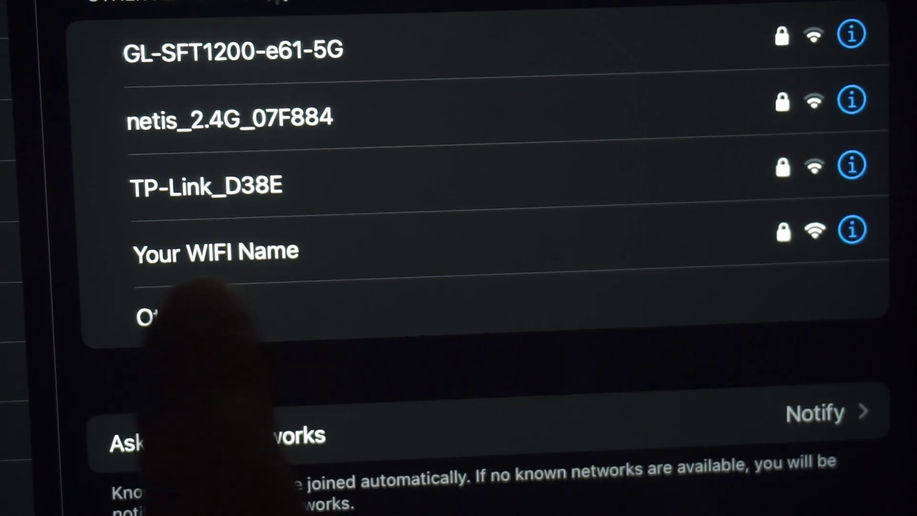
# - Select 'Your WIFI Name' on the iPad, enter its password and join the network
pyautogui.click(268, 253)
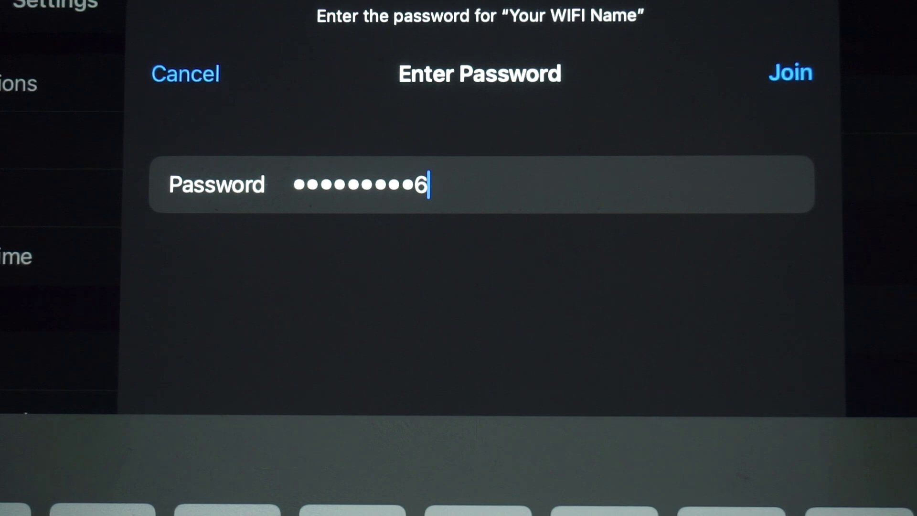
pyautogui.click(790, 72)
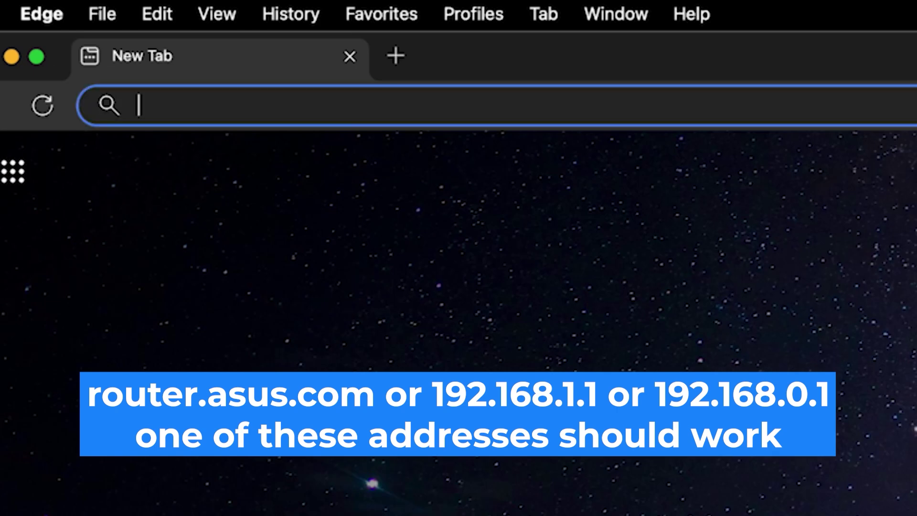
# - Load the router address 192.168.0.1 in the new Edge tab
pyautogui.write('192.1')
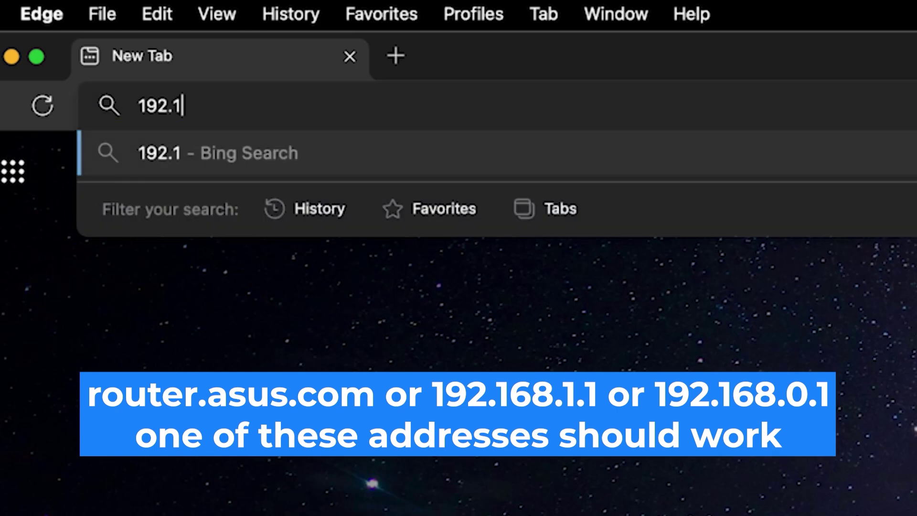
pyautogui.write('68.0.1')
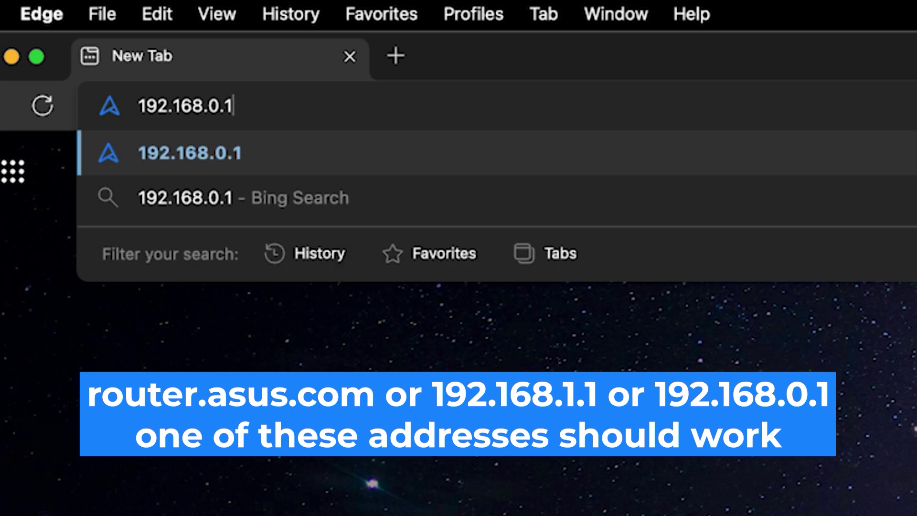
pyautogui.press('Return')
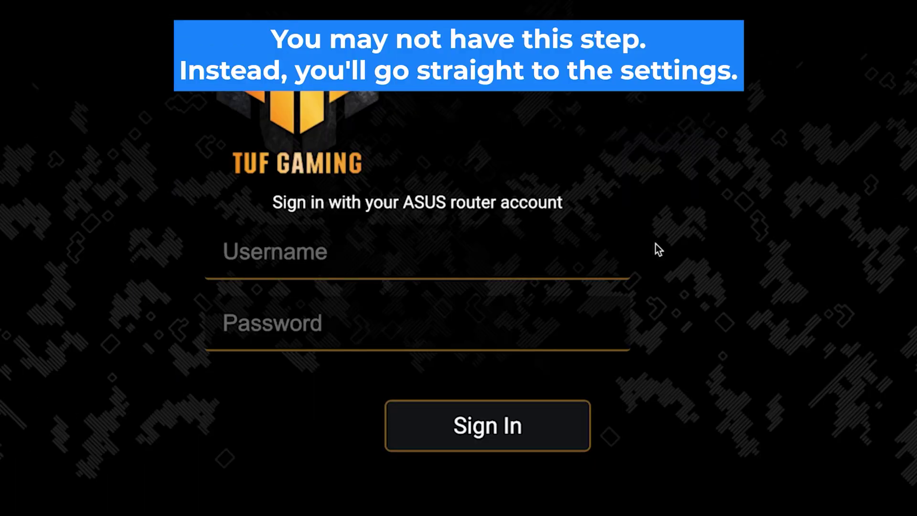
# - Fill the sign-in form with username admin and the router password
pyautogui.click(579, 262)
pyautogui.write('admin')
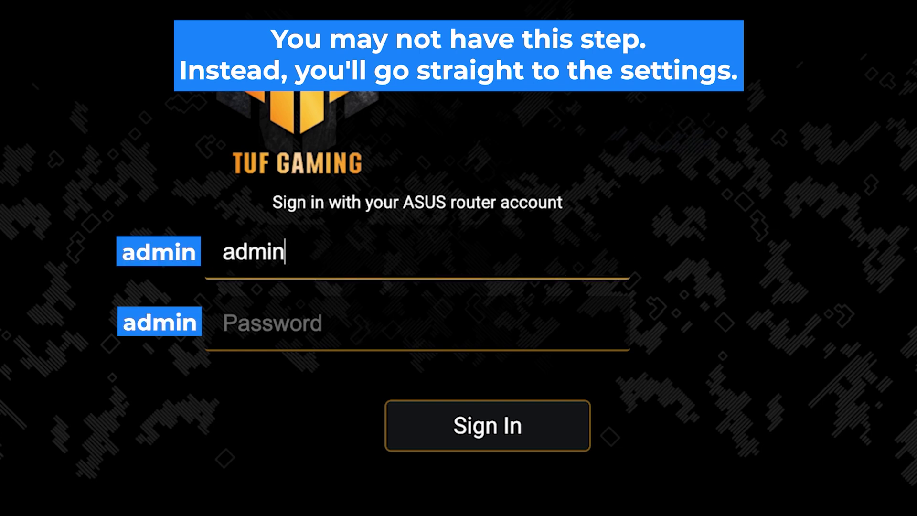
pyautogui.press('Tab')
pyautogui.write('a')
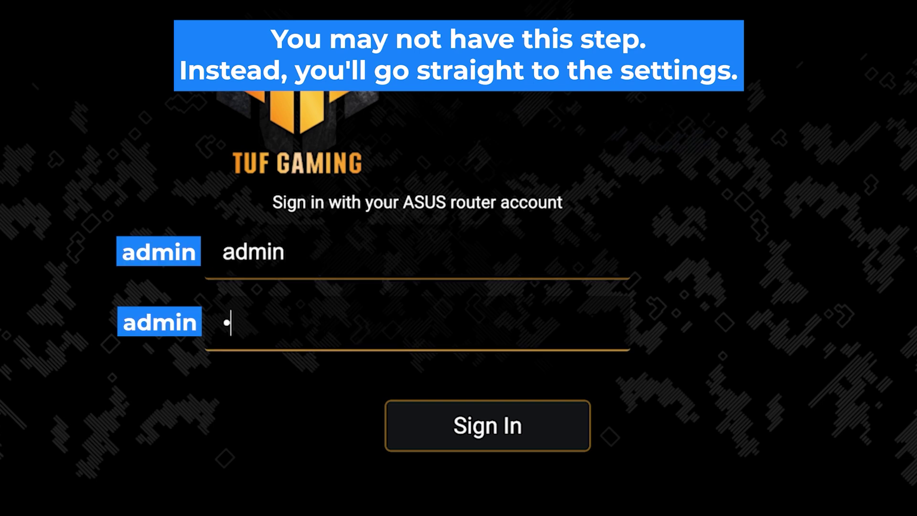
pyautogui.write('dmin12')
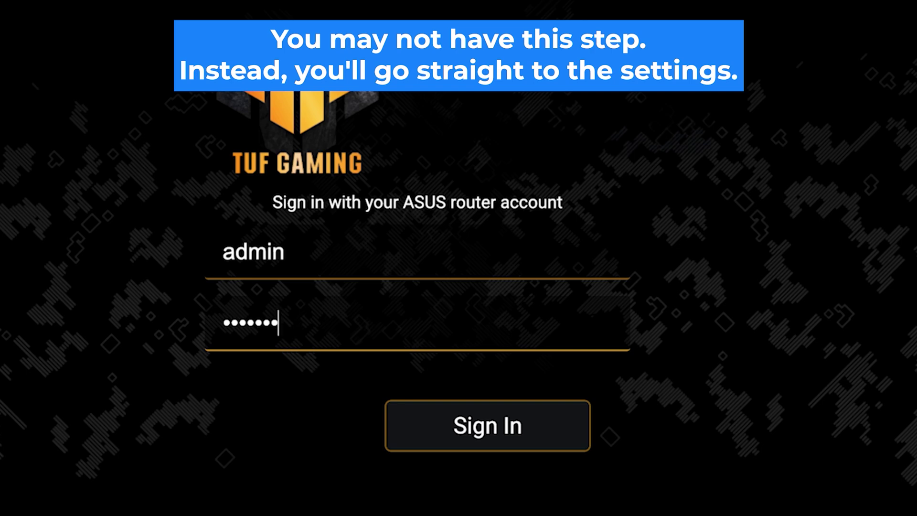
pyautogui.write('345')
pyautogui.click(495, 441)
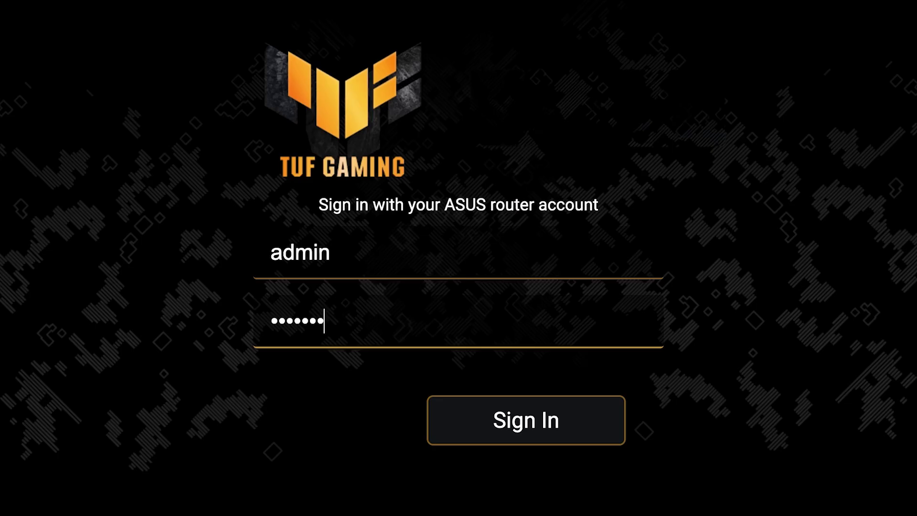
# - Try signing in, then re-enter the router password
pyautogui.click(530, 431)
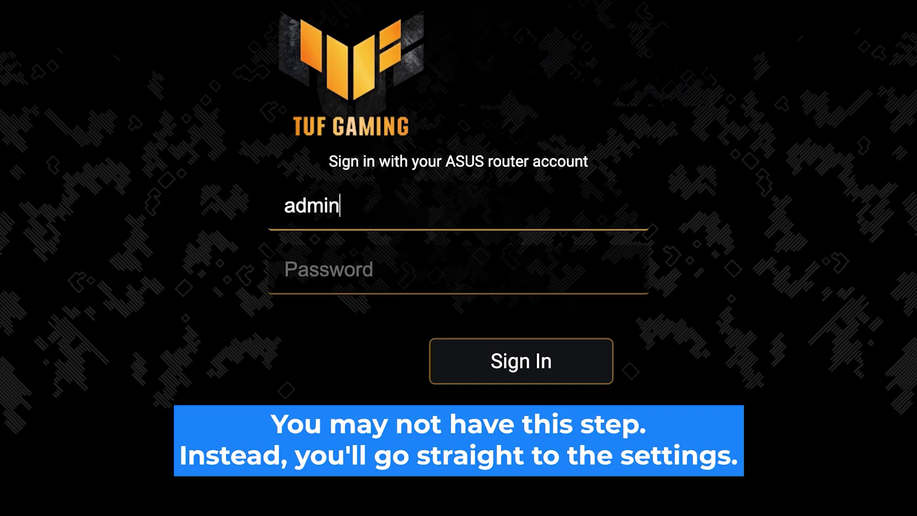
pyautogui.press('Tab')
pyautogui.write('admin123')
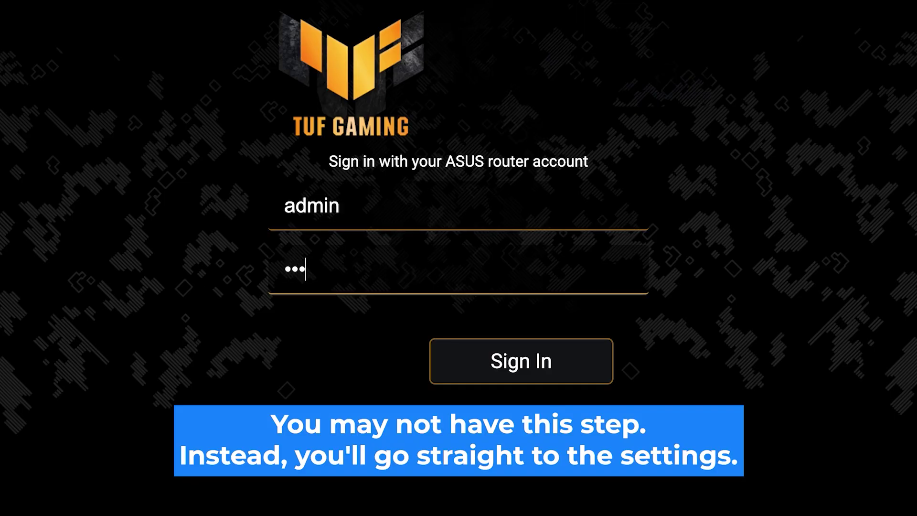
pyautogui.write('45')
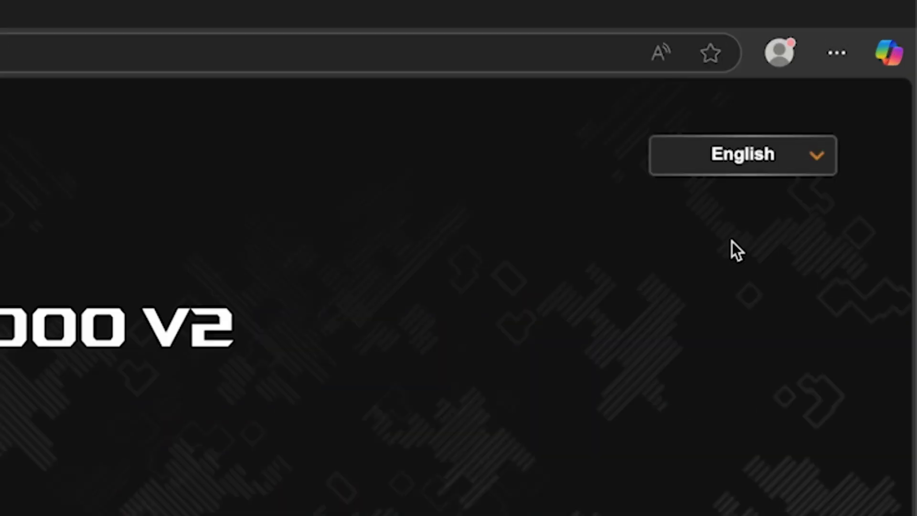
# - Check the interface language dropdown is set to English
pyautogui.click(869, 81)
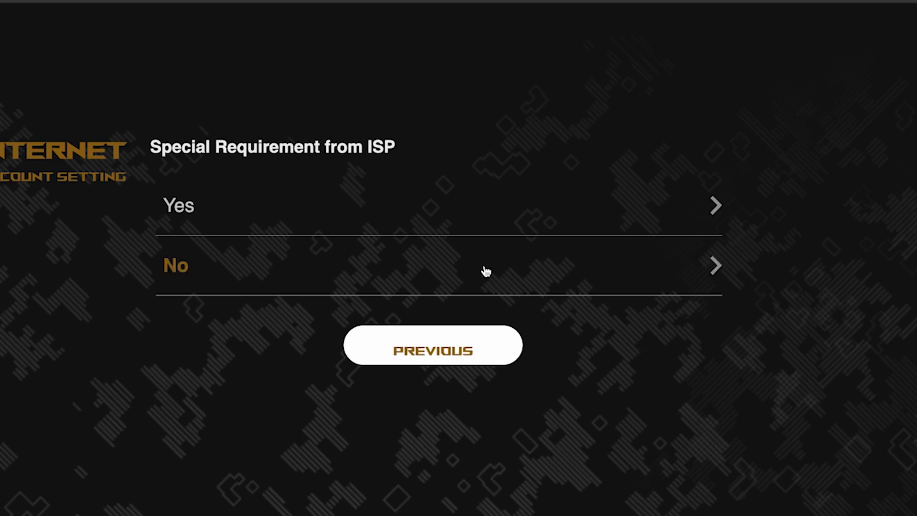
# - Answer No to Special Requirement from ISP
pyautogui.click(256, 269)
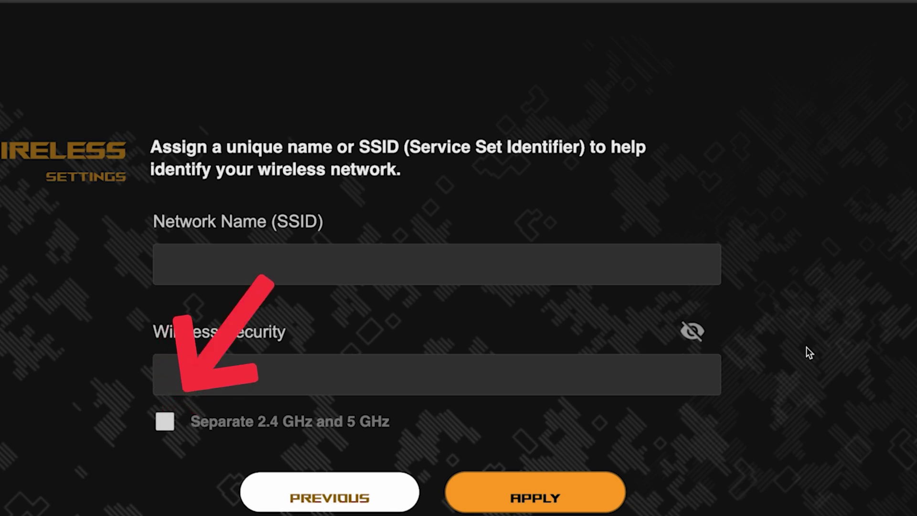
# - Enable separate 2.4 GHz and 5 GHz networks named asus, set the Wi-Fi password, and apply
pyautogui.click(165, 422)
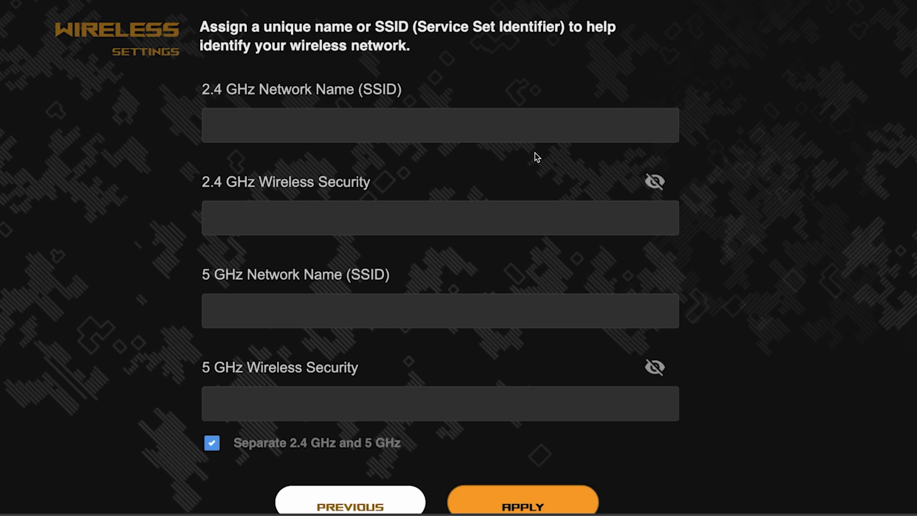
pyautogui.click(404, 125)
pyautogui.write('asus')
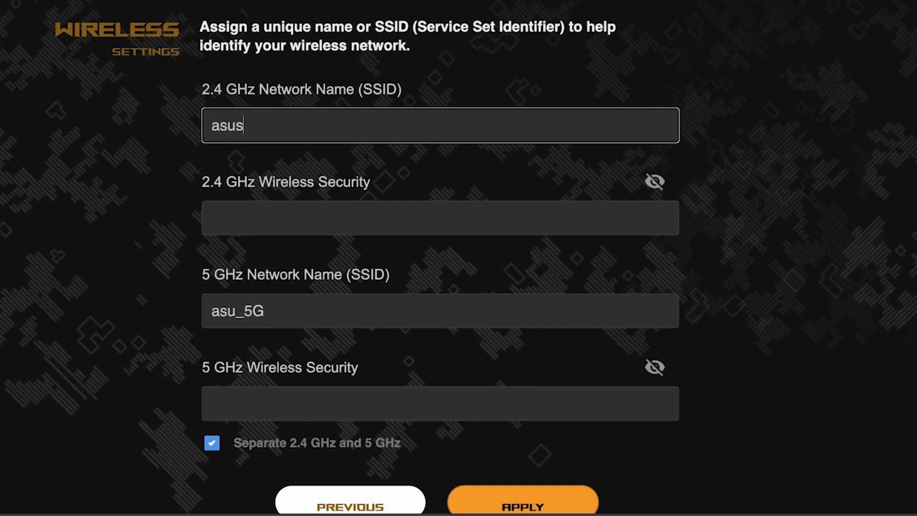
pyautogui.click(350, 210)
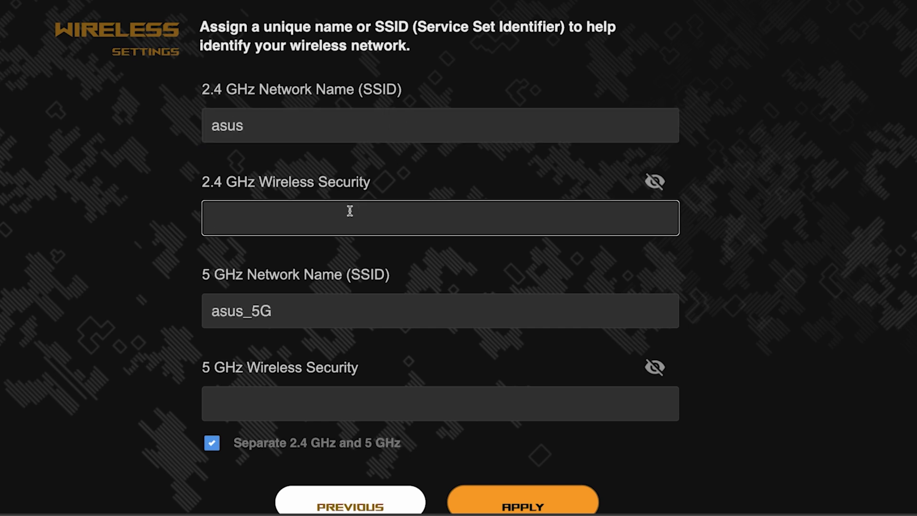
pyautogui.write('•••••••')
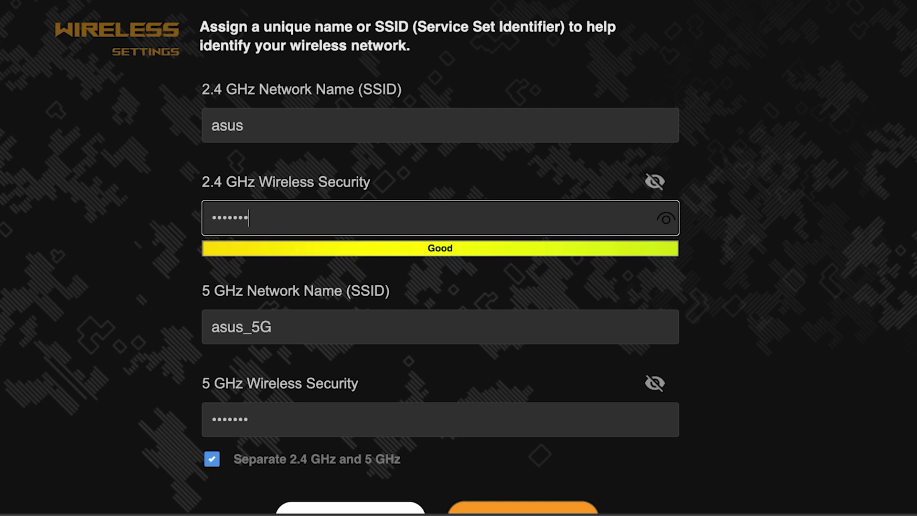
pyautogui.write('••')
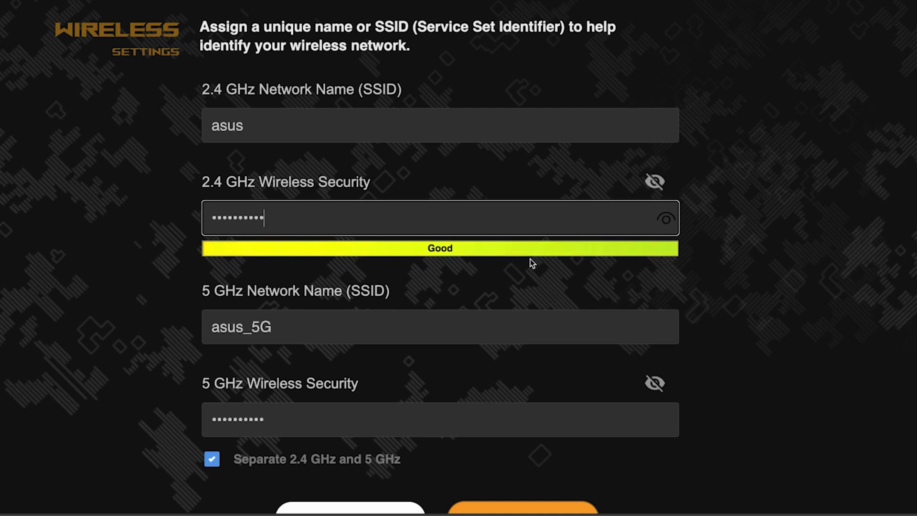
pyautogui.write('f')
pyautogui.click(667, 218)
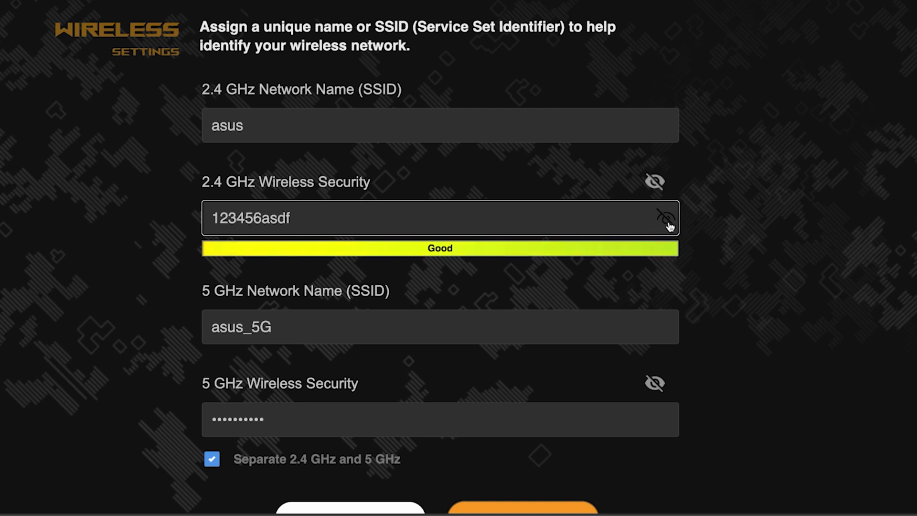
pyautogui.click(667, 221)
pyautogui.scroll(-3, 743, 277)
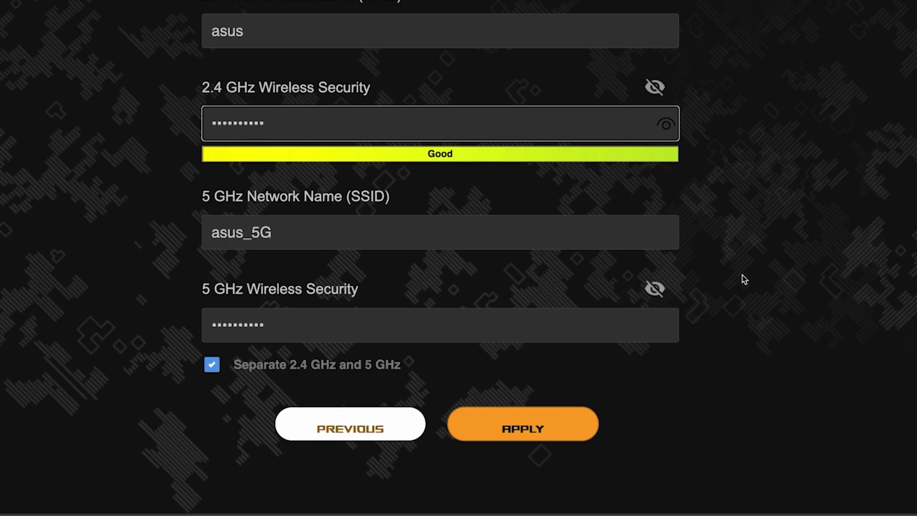
pyautogui.scroll(-1, 744, 278)
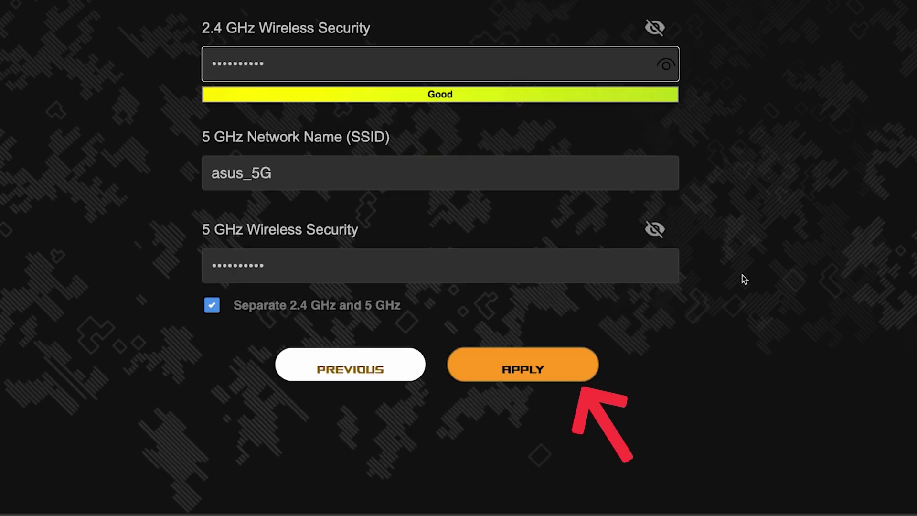
pyautogui.click(537, 362)
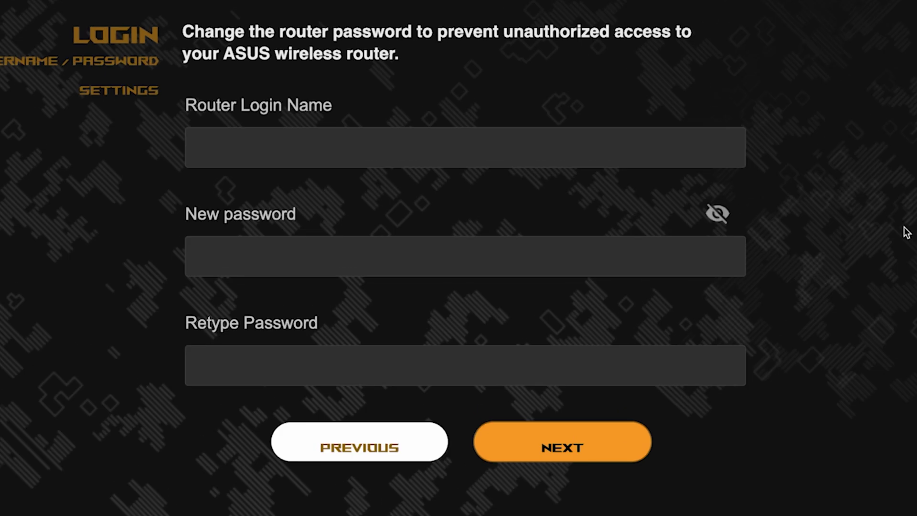
# - Set the router login name to admin with a new, confirmed password, then continue
pyautogui.click(577, 150)
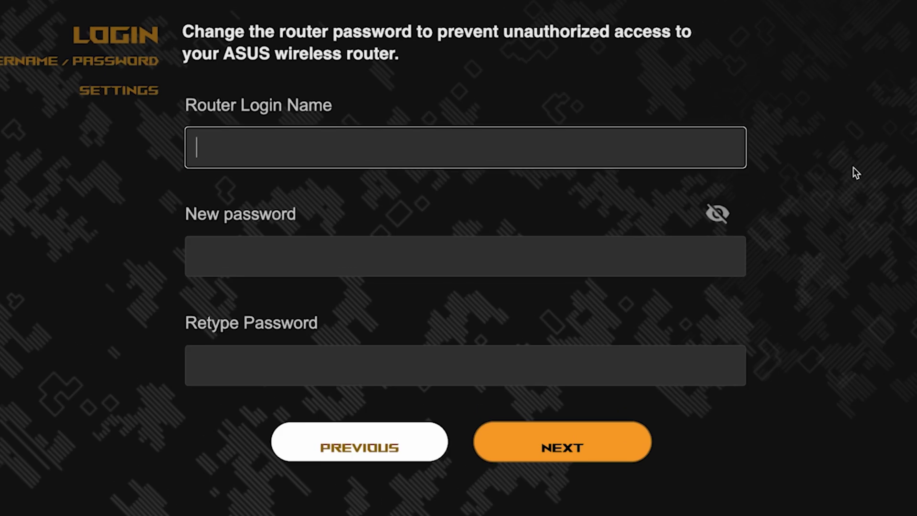
pyautogui.write('admin')
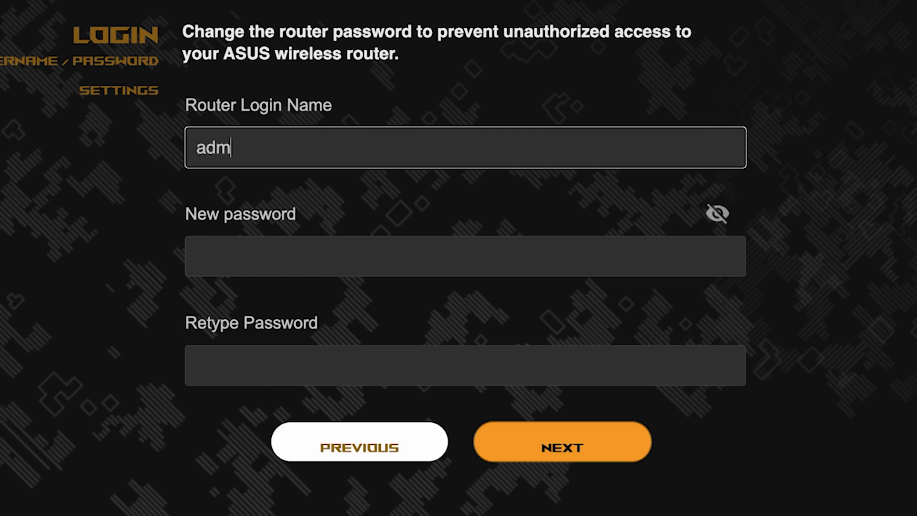
pyautogui.click(567, 262)
pyautogui.write('123456789')
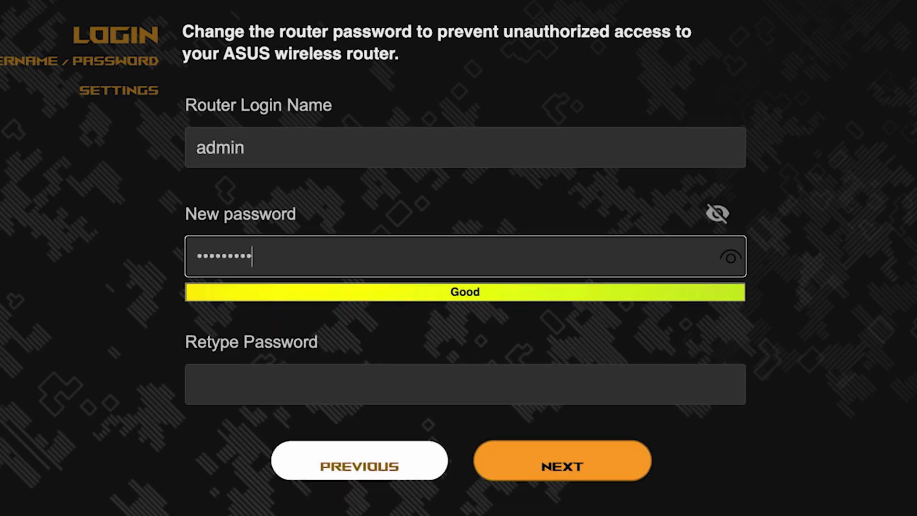
pyautogui.click(730, 258)
pyautogui.click(622, 382)
pyautogui.write('123456as')
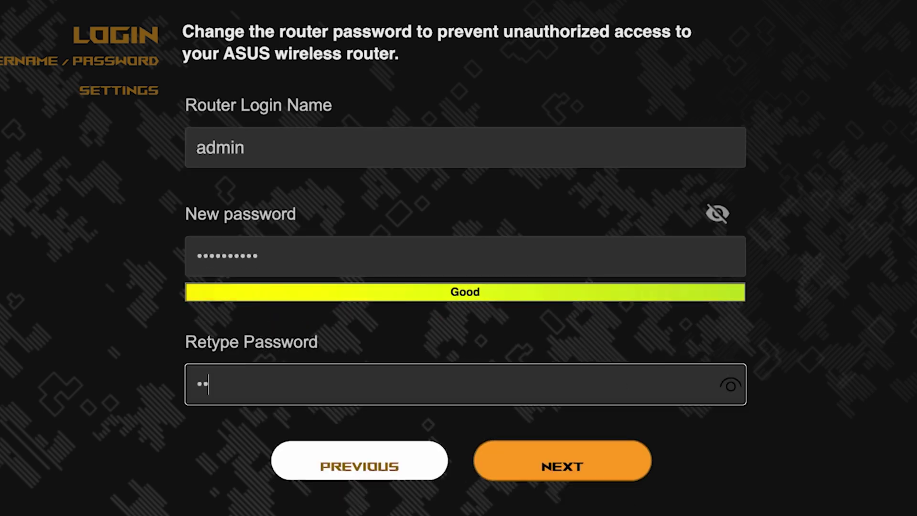
pyautogui.write('df')
pyautogui.click(732, 386)
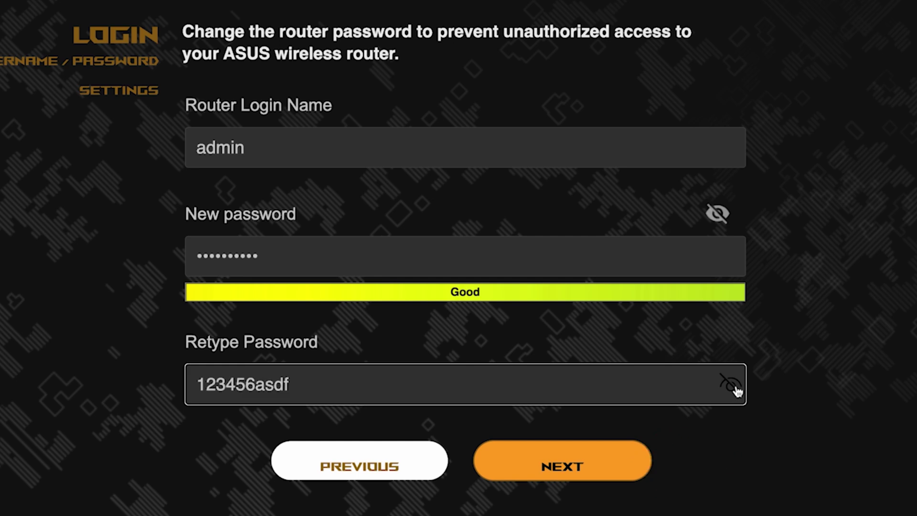
pyautogui.click(577, 459)
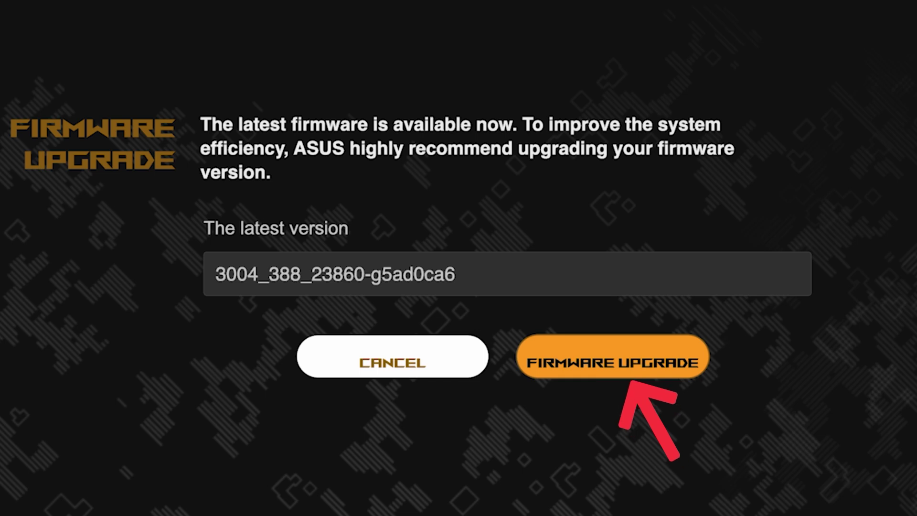
# - Run the firmware upgrade check, which reports the latest version, and continue to Summary
pyautogui.click(629, 369)
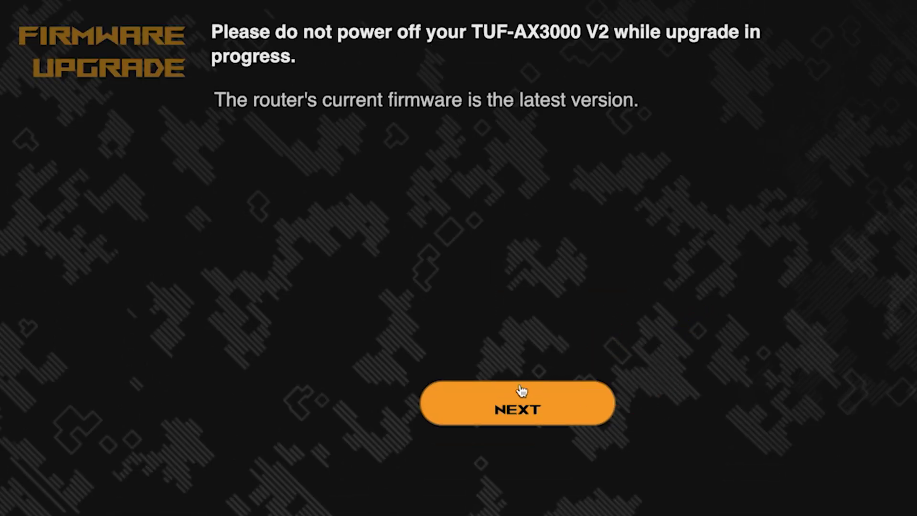
pyautogui.click(510, 411)
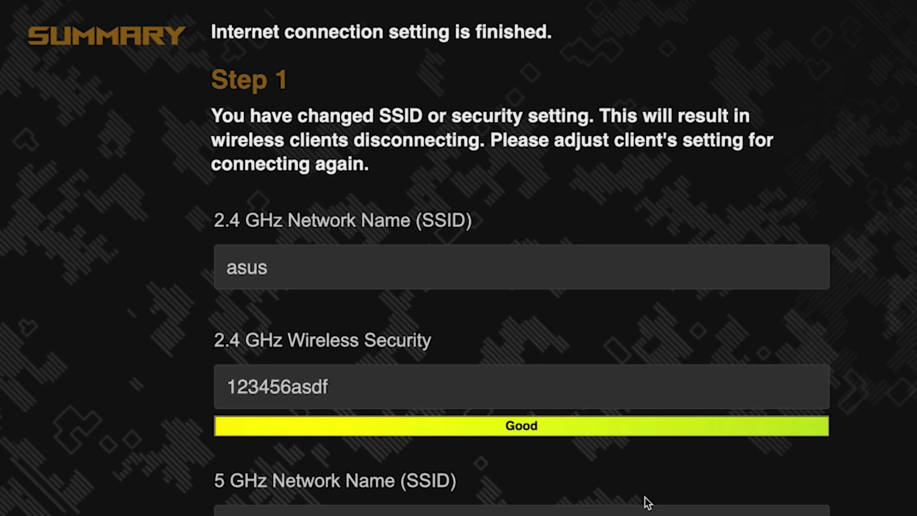
# - Connect the laptop to the ASUS Wi-Fi network with its security key
pyautogui.scroll(-3, 806, 251)
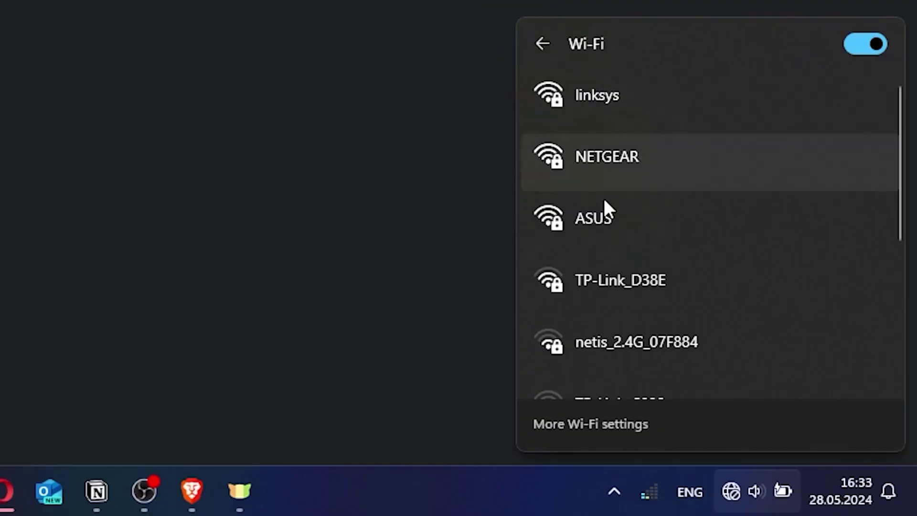
pyautogui.click(607, 211)
pyautogui.click(764, 313)
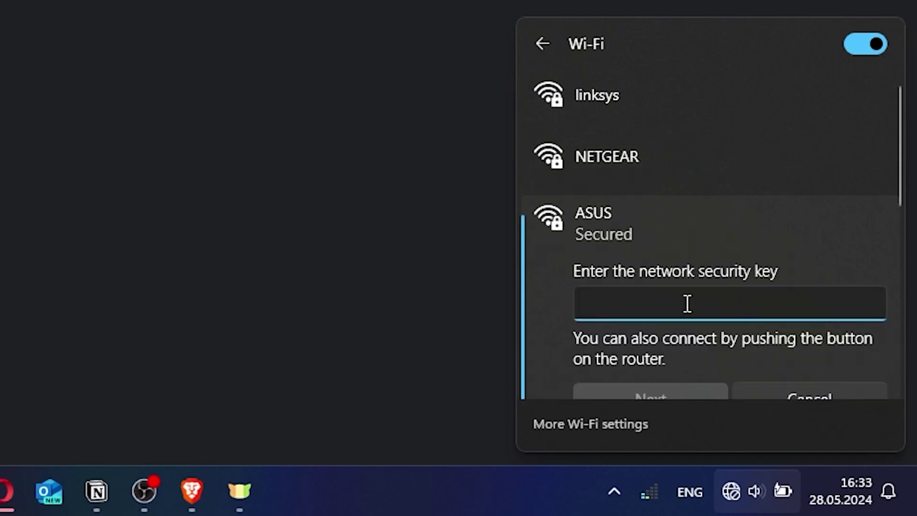
pyautogui.write('123456789')
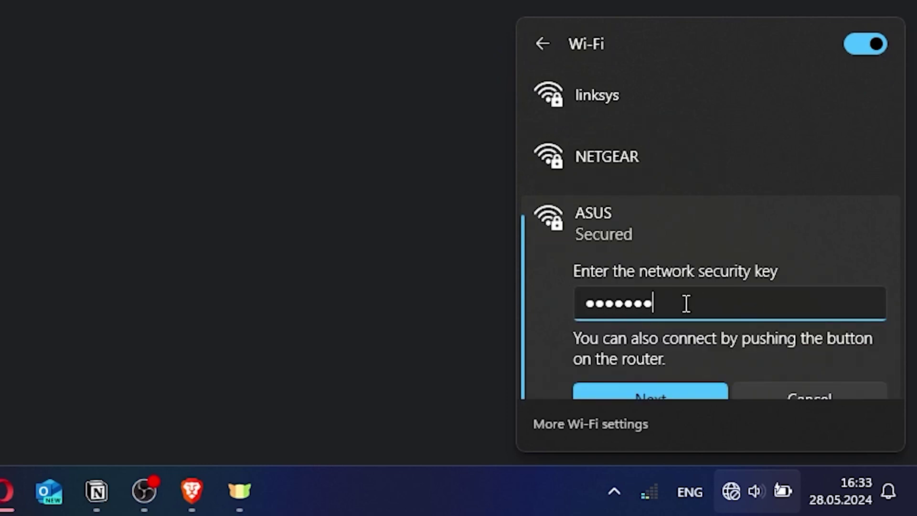
pyautogui.click(668, 388)
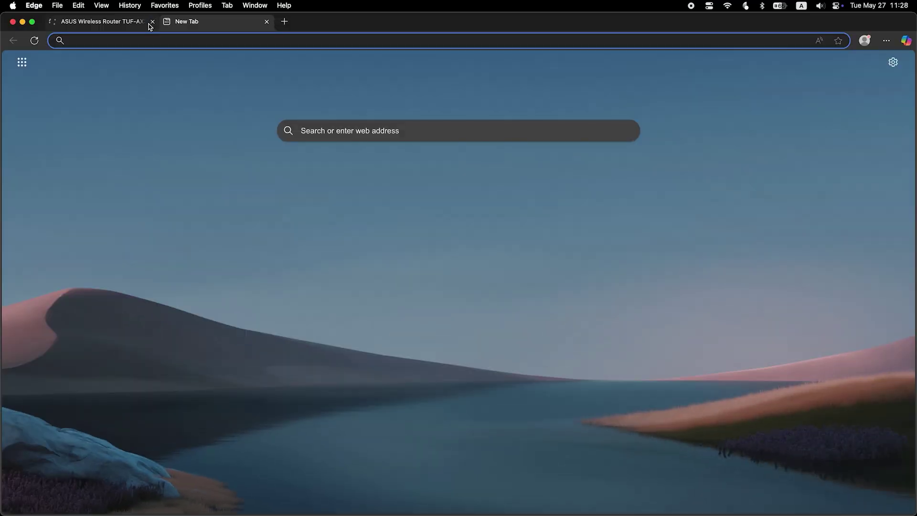
# - Close the old setup tab and load the sign-in page at asusrouter.com
pyautogui.click(151, 22)
pyautogui.write('asus')
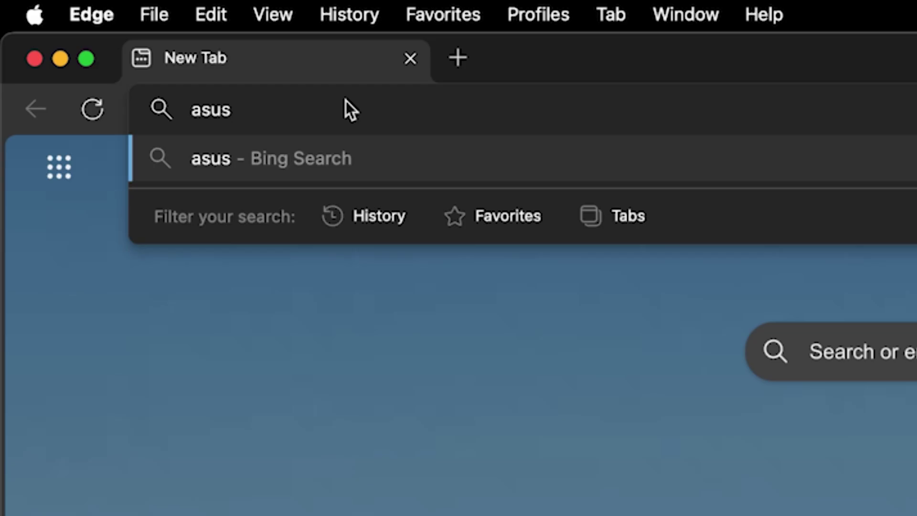
pyautogui.write('router.com')
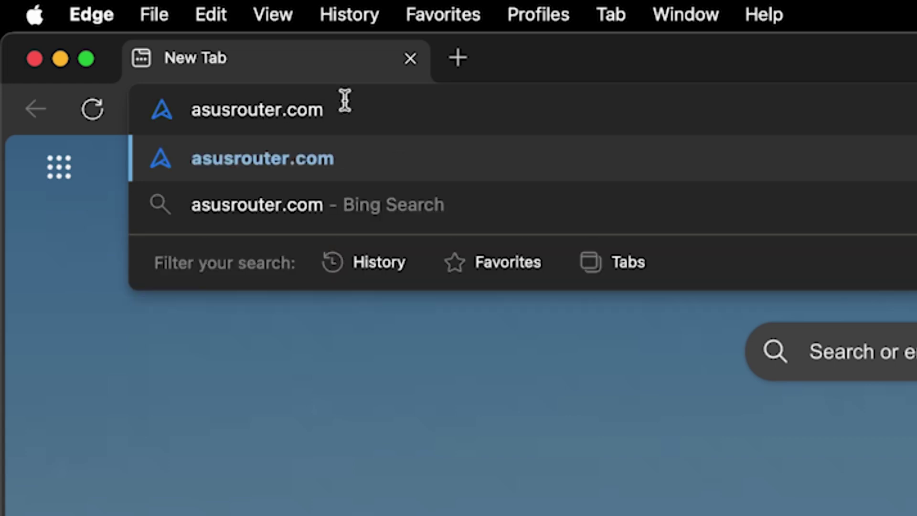
pyautogui.press('Return')
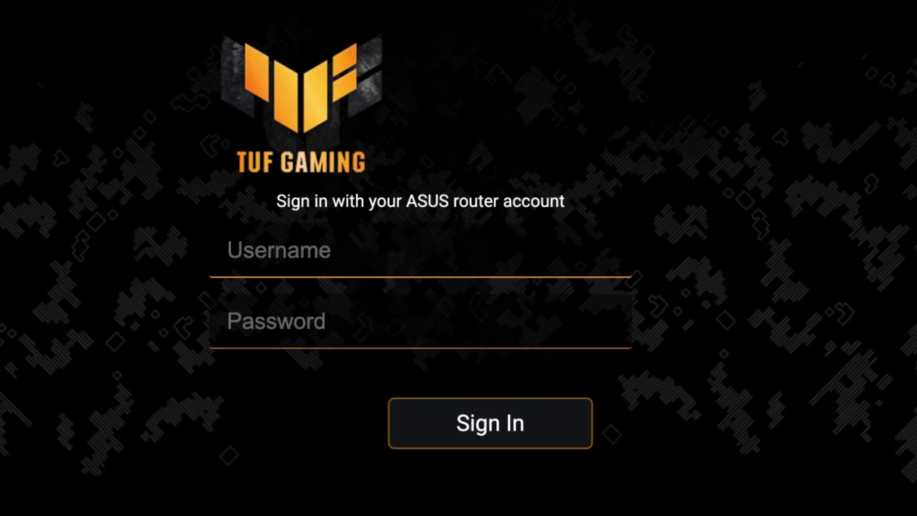
# - Sign in with username admin and the new router password
pyautogui.write('admin')
pyautogui.press('Tab')
pyautogui.write('**********')
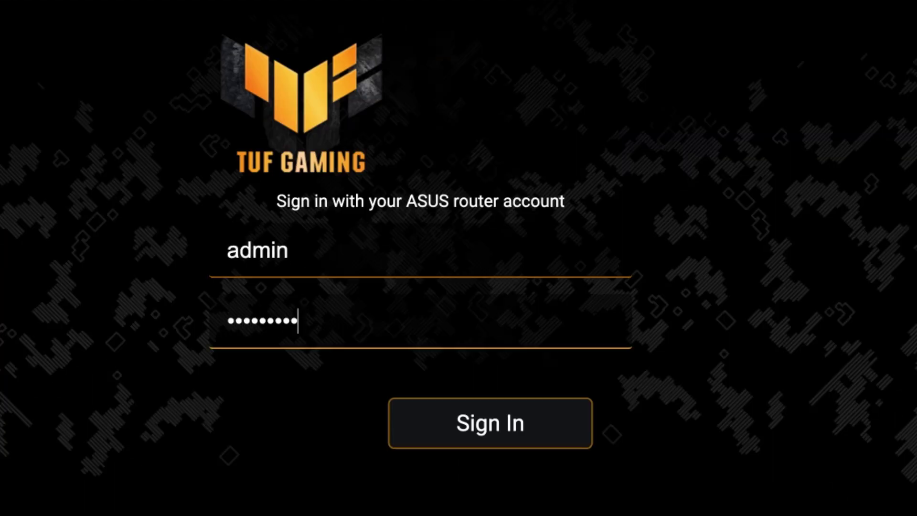
pyautogui.click(501, 428)
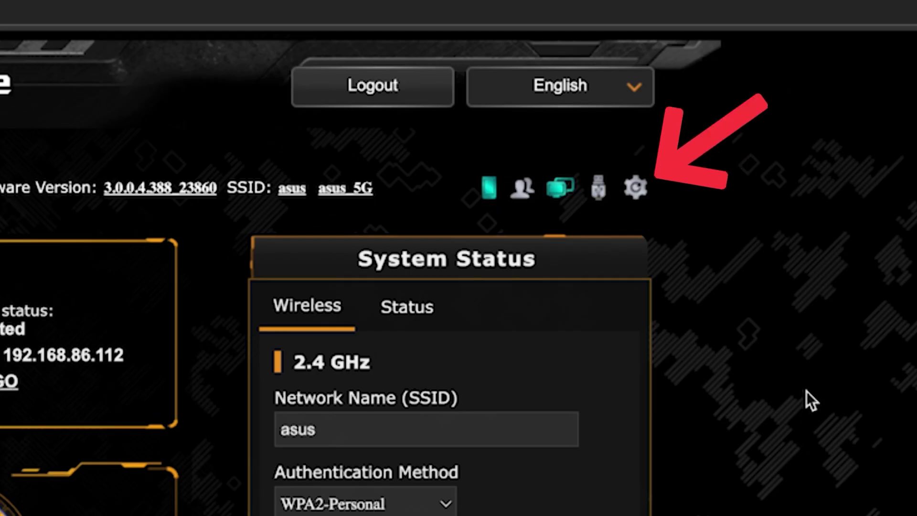
# - Reboot the router, then reconnect the laptop to the ASUS Wi-Fi using its security key
pyautogui.click(637, 189)
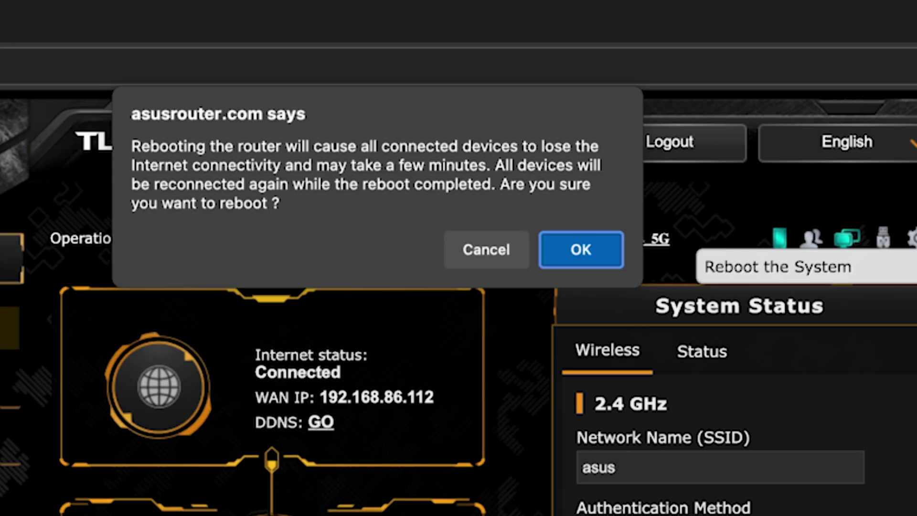
pyautogui.click(601, 250)
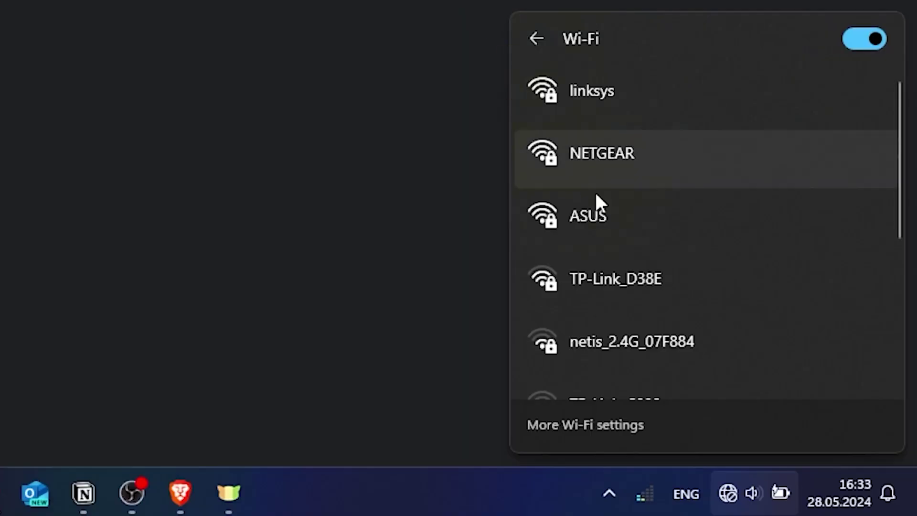
pyautogui.click(607, 210)
pyautogui.click(735, 316)
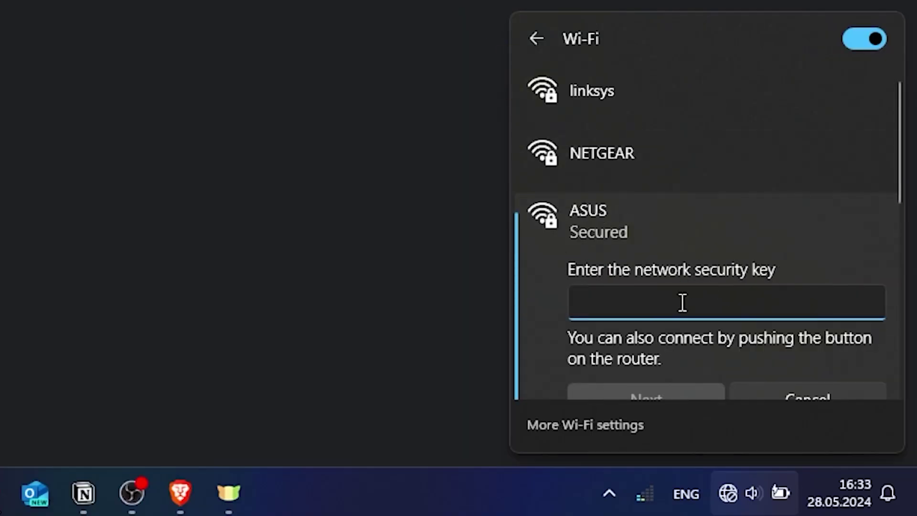
pyautogui.write('••••••••••')
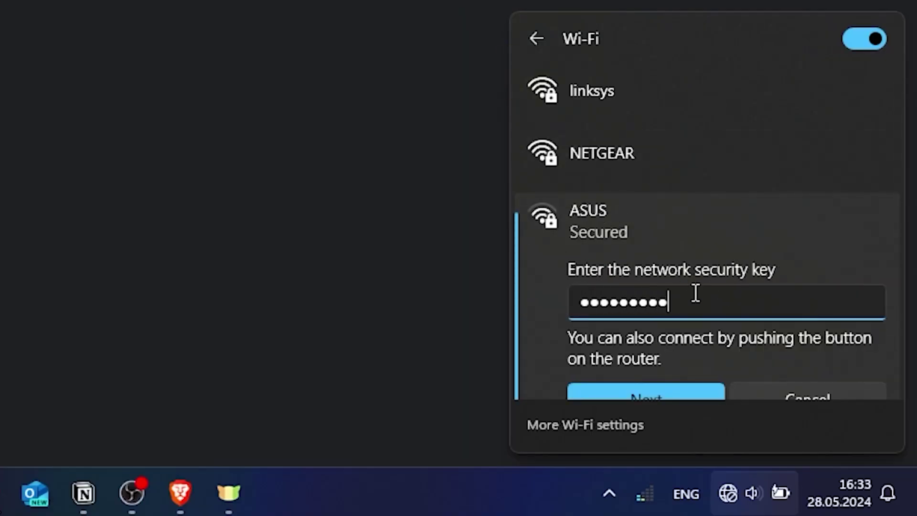
pyautogui.click(661, 387)
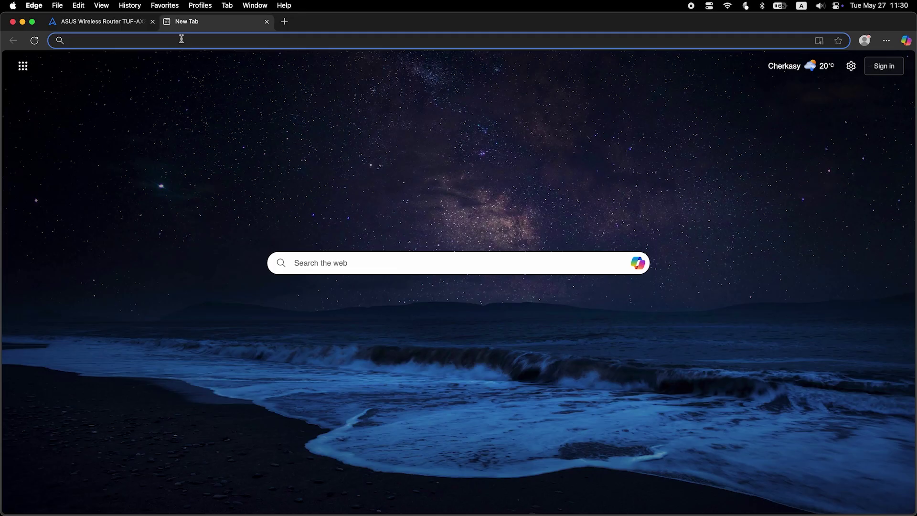
# - Run a web search for 'fff' to test the connection, then sign in to the router as admin with its password
pyautogui.write('fff')
pyautogui.press('Return')
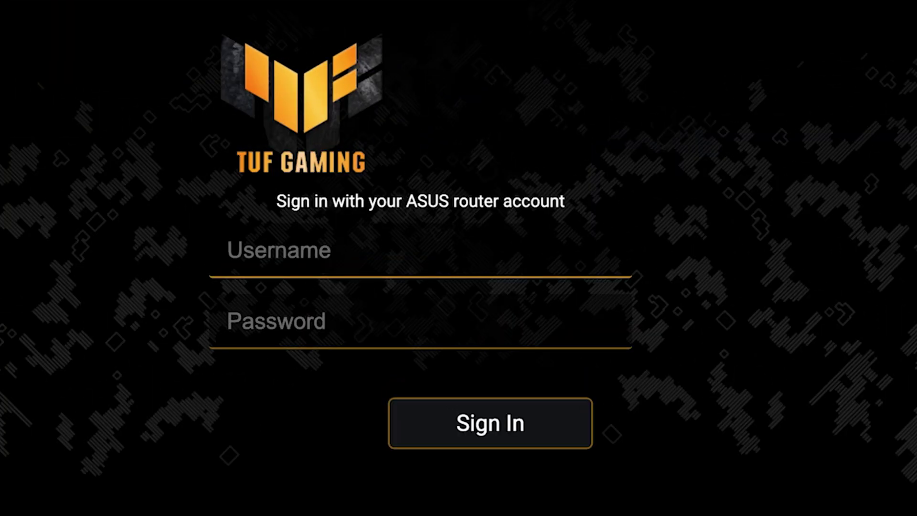
pyautogui.click(558, 256)
pyautogui.write('admin')
pyautogui.press('Tab')
pyautogui.write('admin12345')
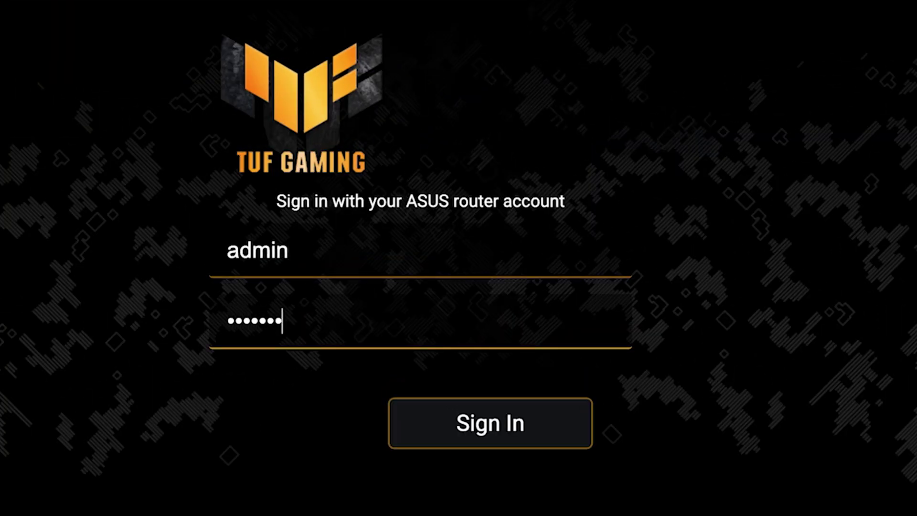
pyautogui.click(572, 430)
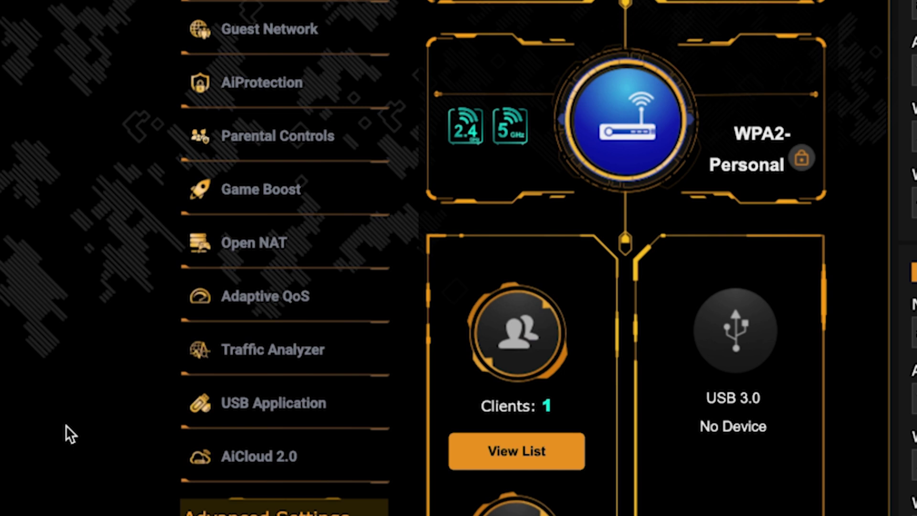
# - In the WAN settings, clone the computer's MAC (fa:65:3a:5a:a9:60) as the WAN MAC and apply
pyautogui.scroll(-1, 144, 369)
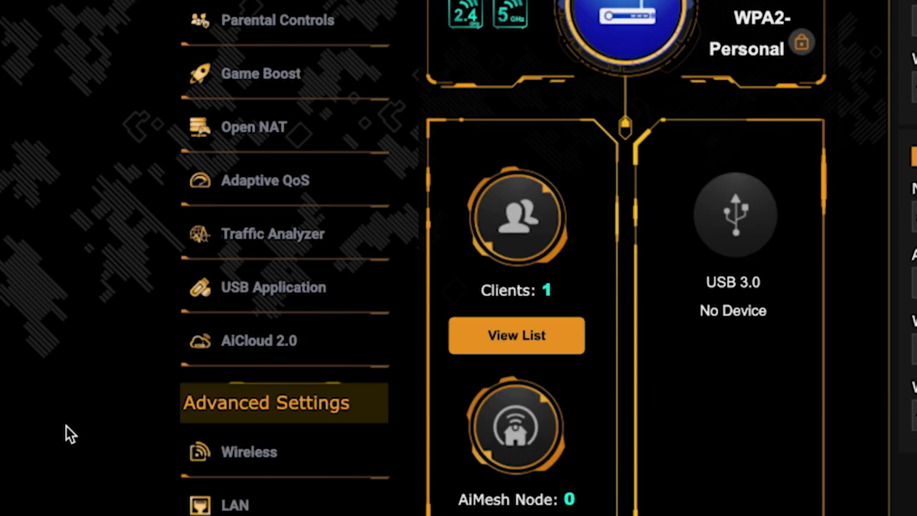
pyautogui.scroll(-5, 65, 425)
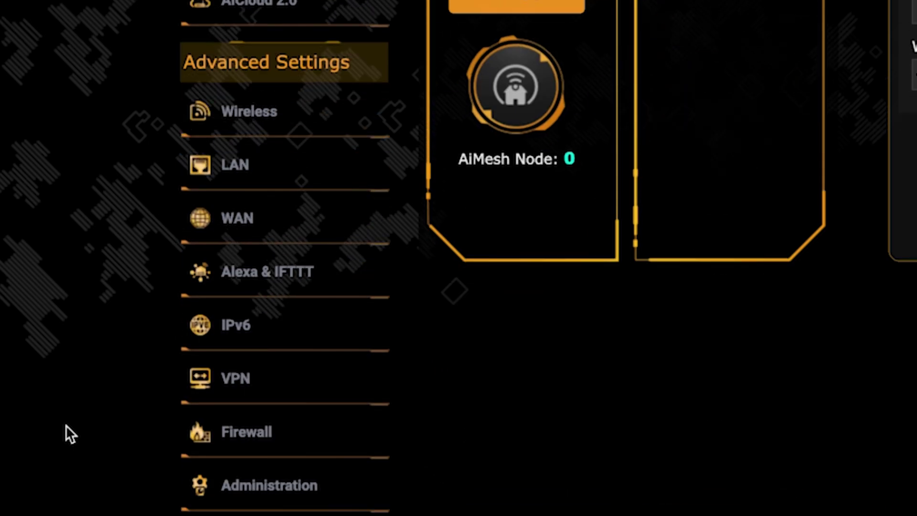
pyautogui.click(297, 226)
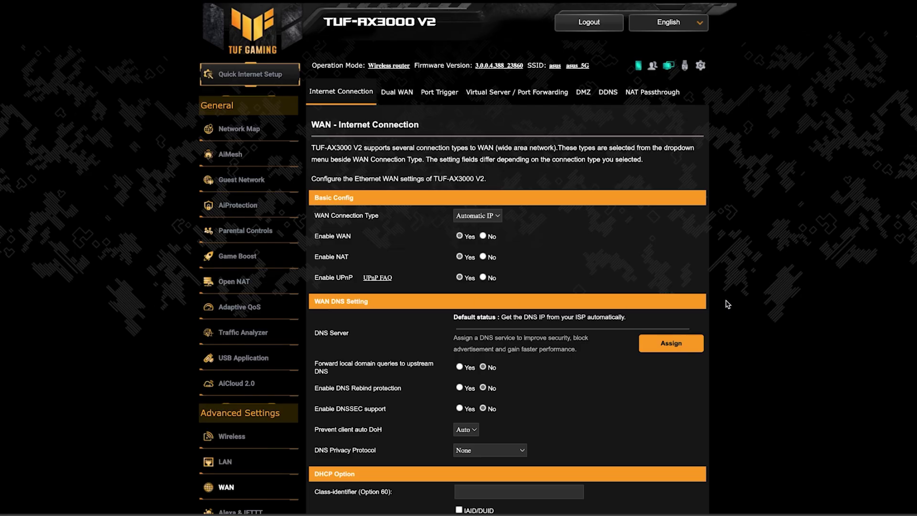
pyautogui.scroll(-3, 788, 302)
pyautogui.scroll(-2, 788, 303)
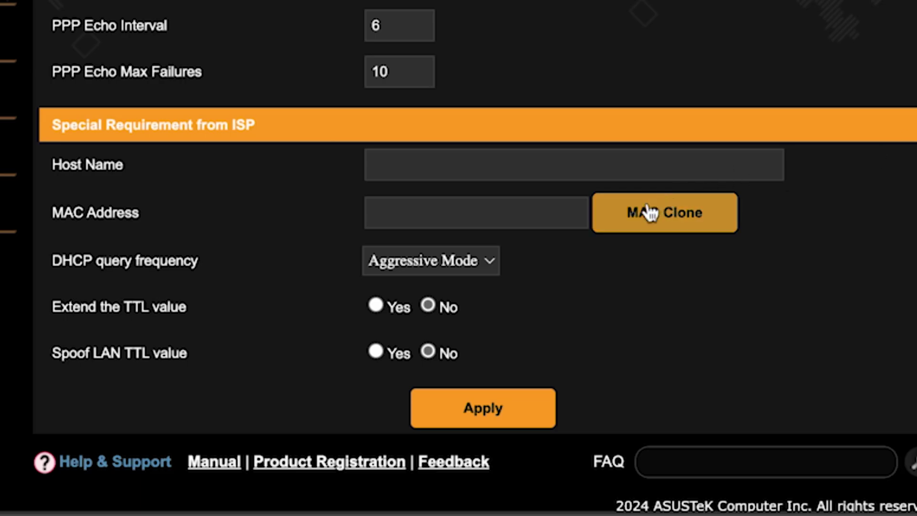
pyautogui.click(648, 211)
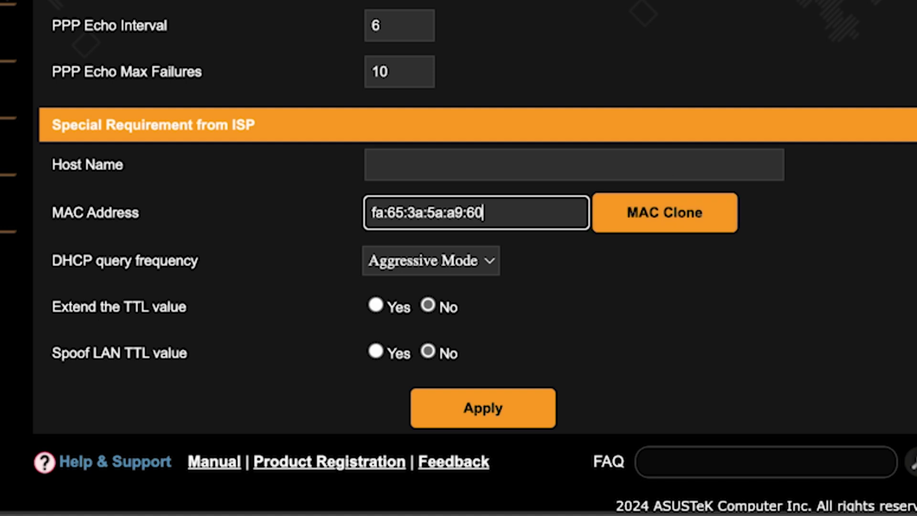
pyautogui.click(489, 409)
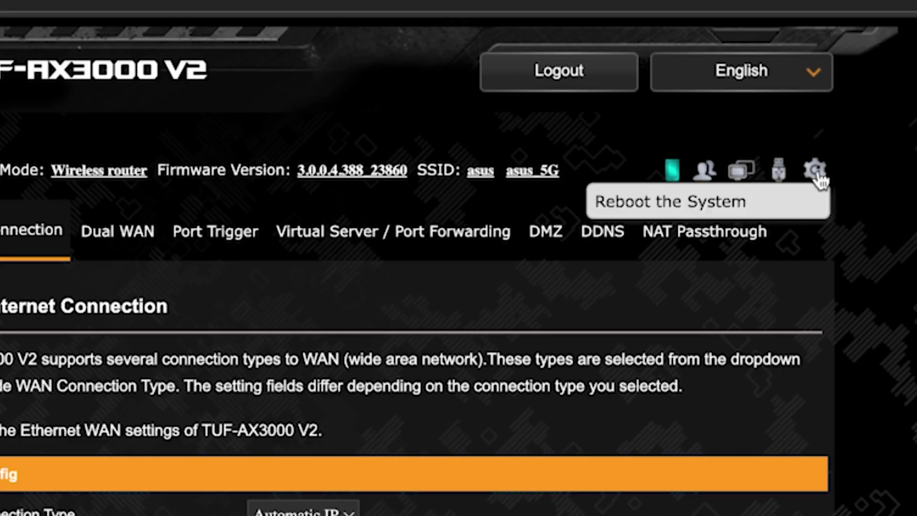
# - Reboot the router again and confirm, so the new WAN settings take effect
pyautogui.click(817, 172)
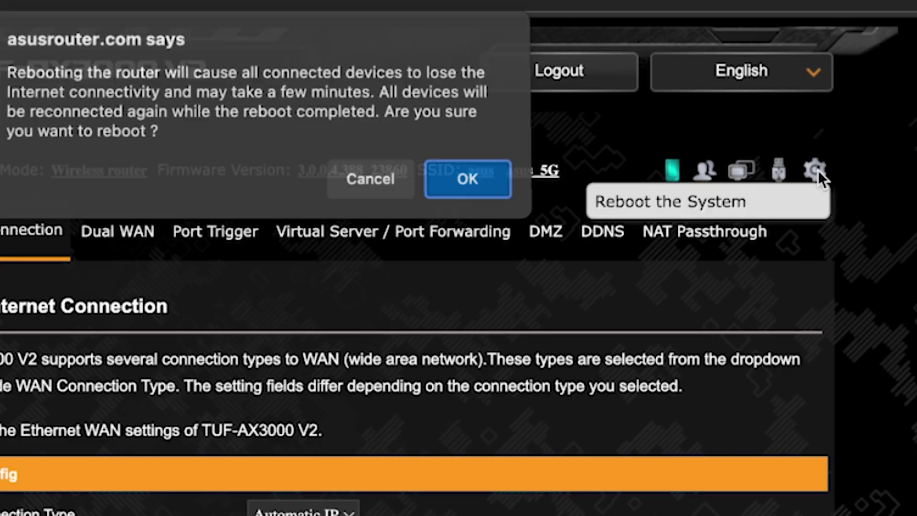
pyautogui.click(462, 188)
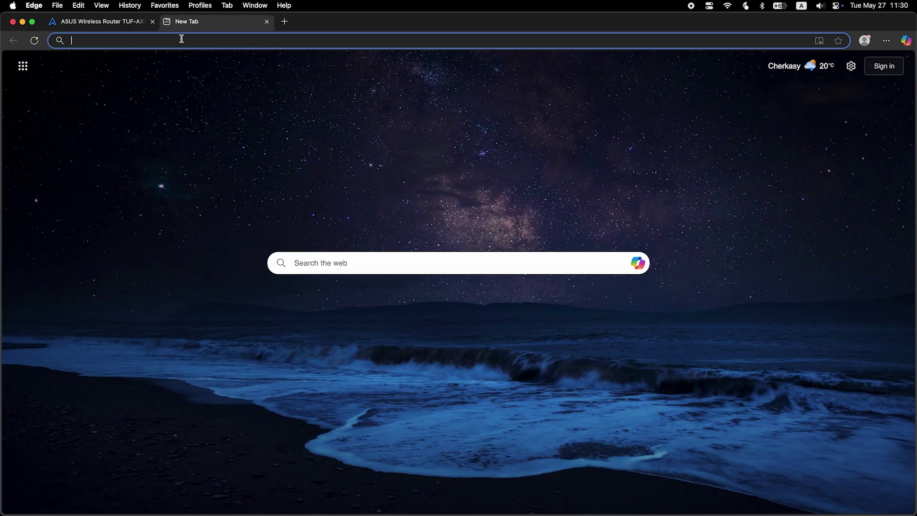
# - Search 'fff' on Bing to confirm internet access after the reboot
pyautogui.write('fff')
pyautogui.press('Return')
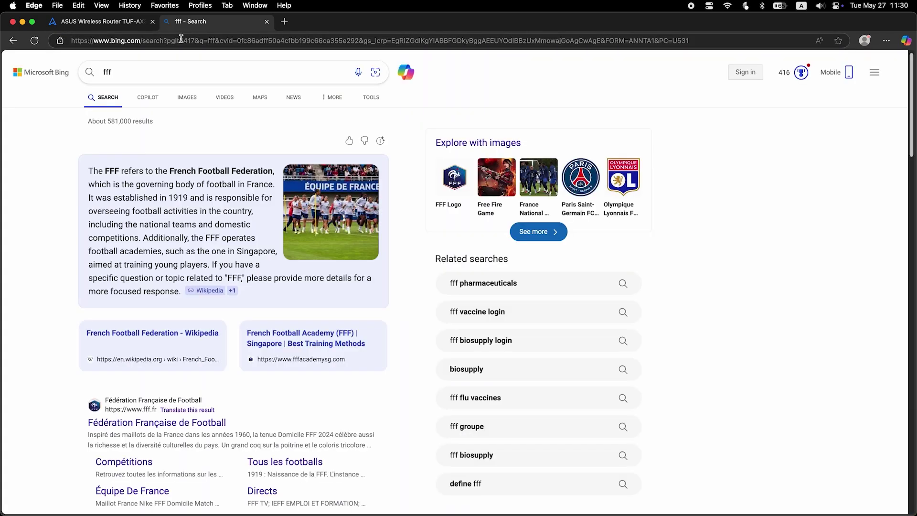